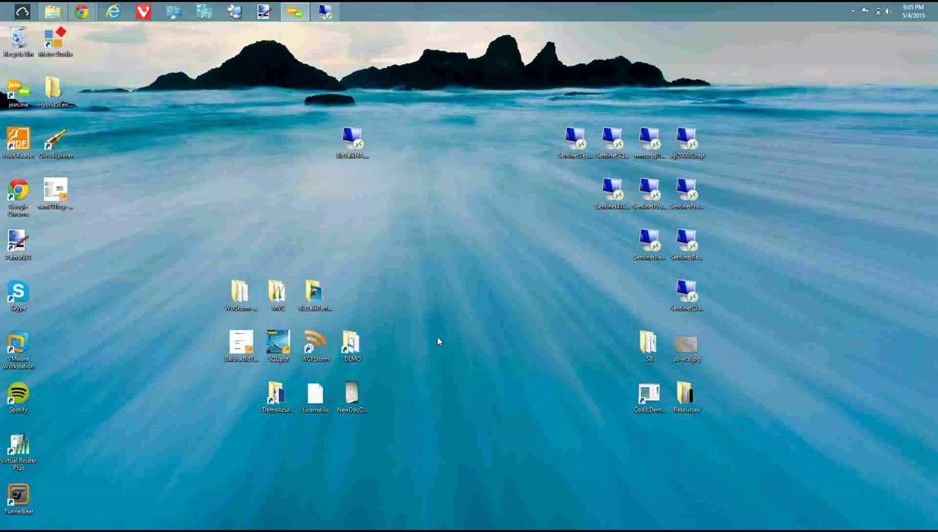
# Switch to the BTLABSQL1 remote session and view the cluster's storage disks in Failover Cluster Manager
pyautogui.click(325, 11)
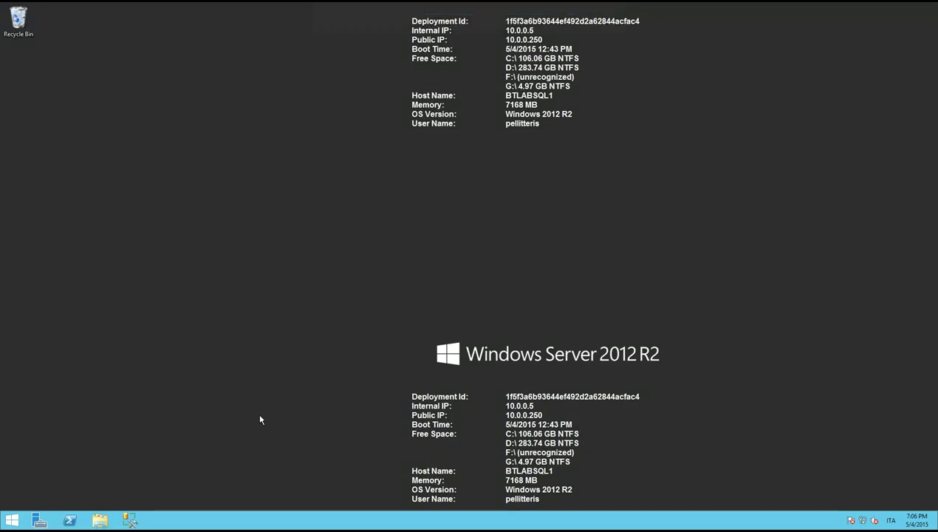
pyautogui.press('super')
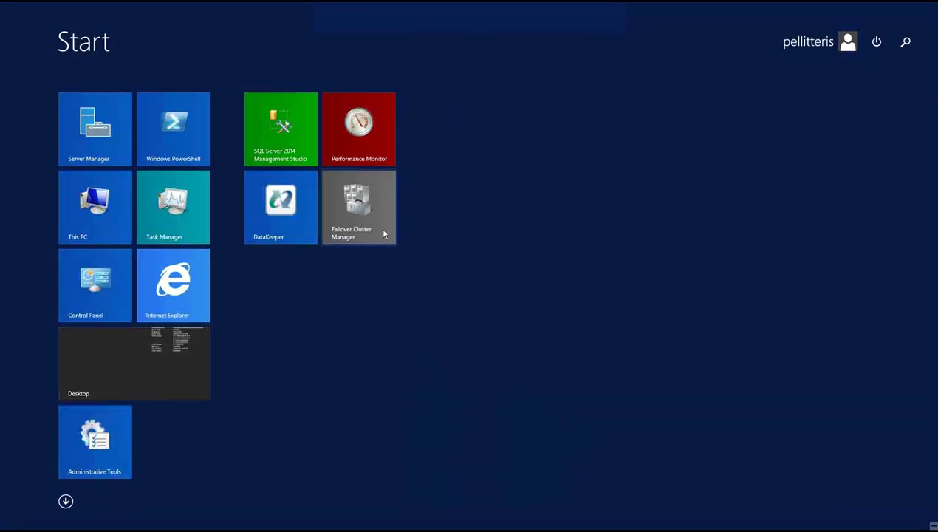
pyautogui.click(383, 232)
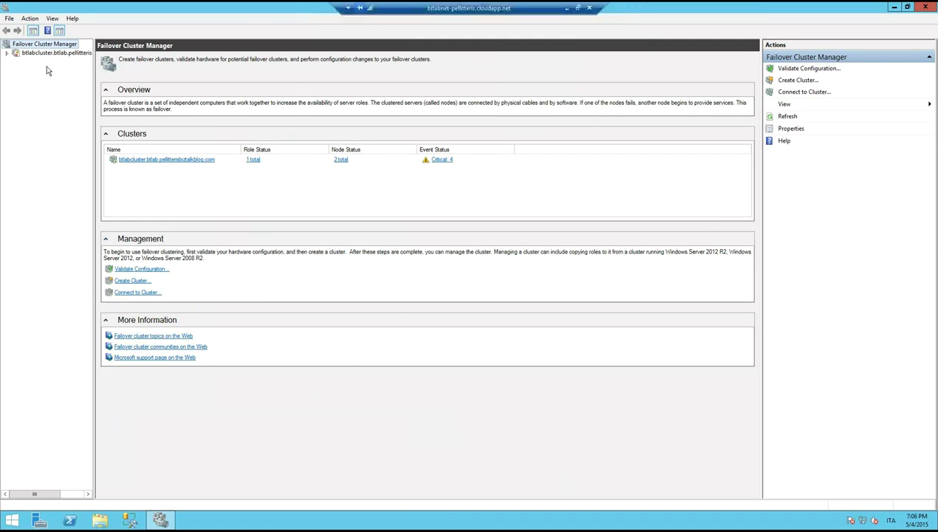
pyautogui.click(8, 53)
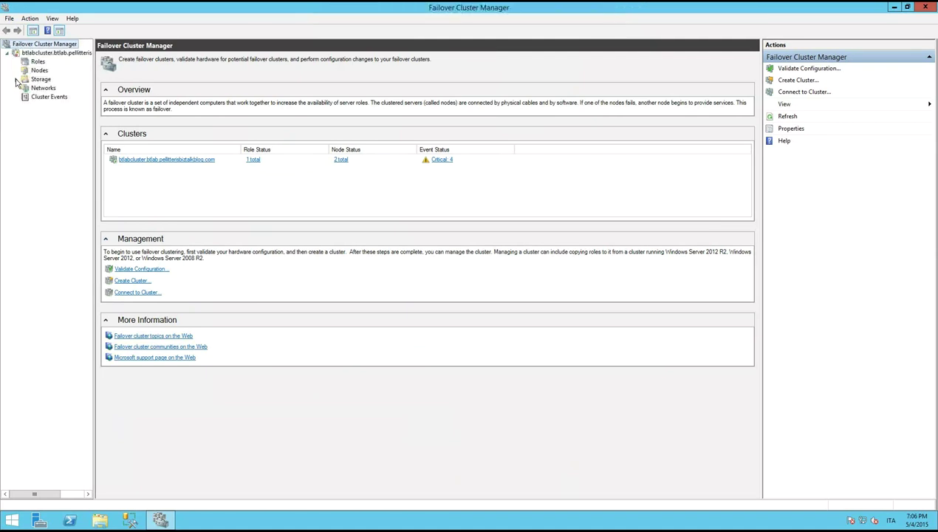
pyautogui.click(16, 79)
pyautogui.click(42, 88)
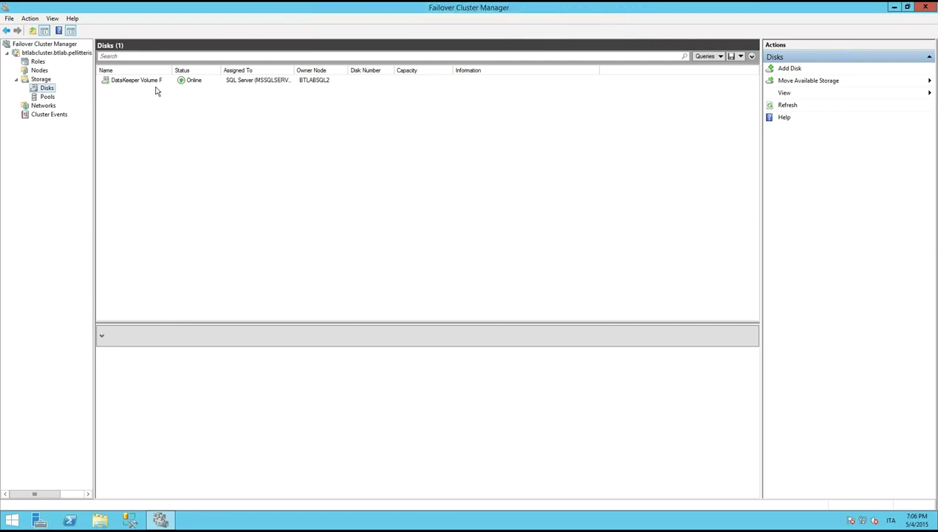
# Examine the resources of the SQL Server (MSSQLSERVER) cluster role in an enlarged details area
pyautogui.click(36, 62)
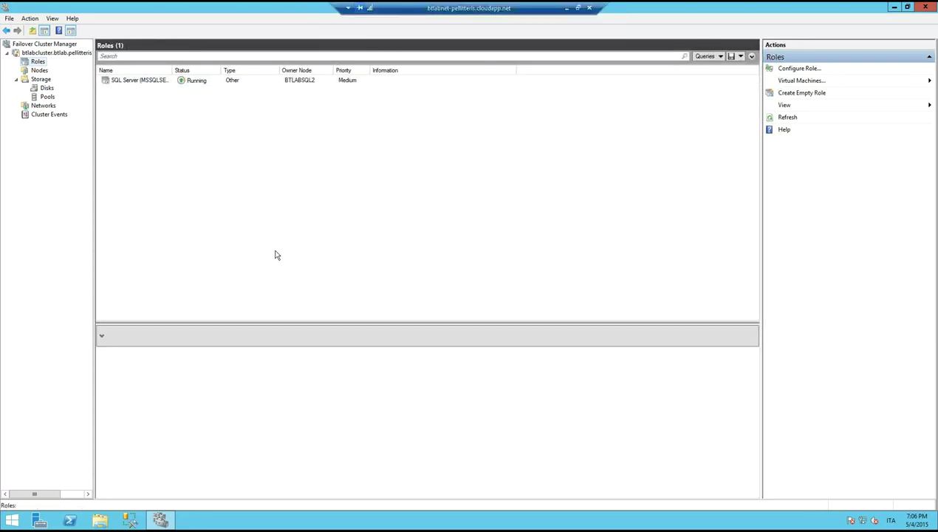
pyautogui.click(196, 82)
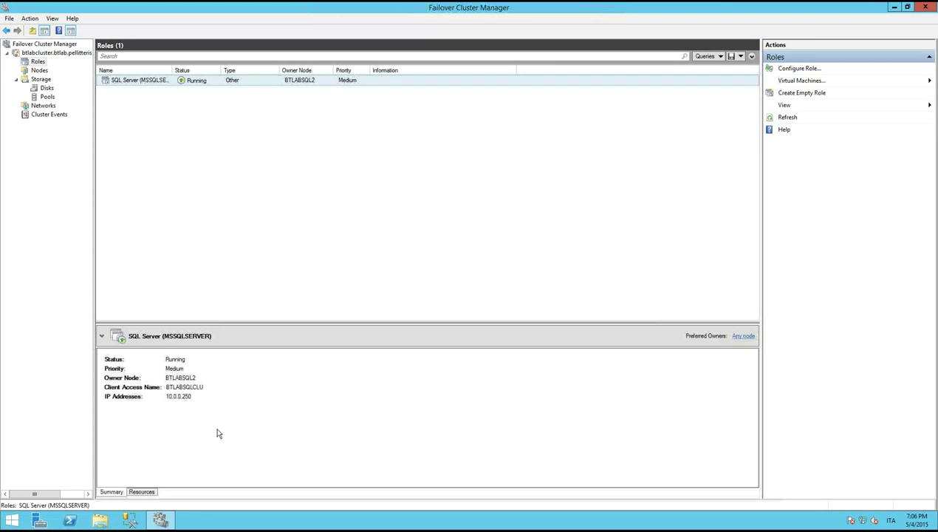
pyautogui.click(142, 492)
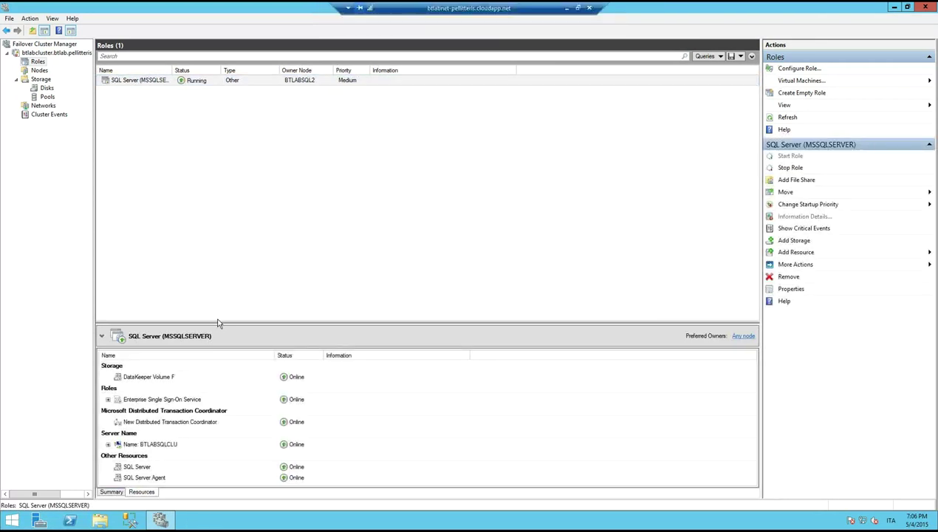
pyautogui.moveTo(214, 323); pyautogui.dragTo(215, 184)
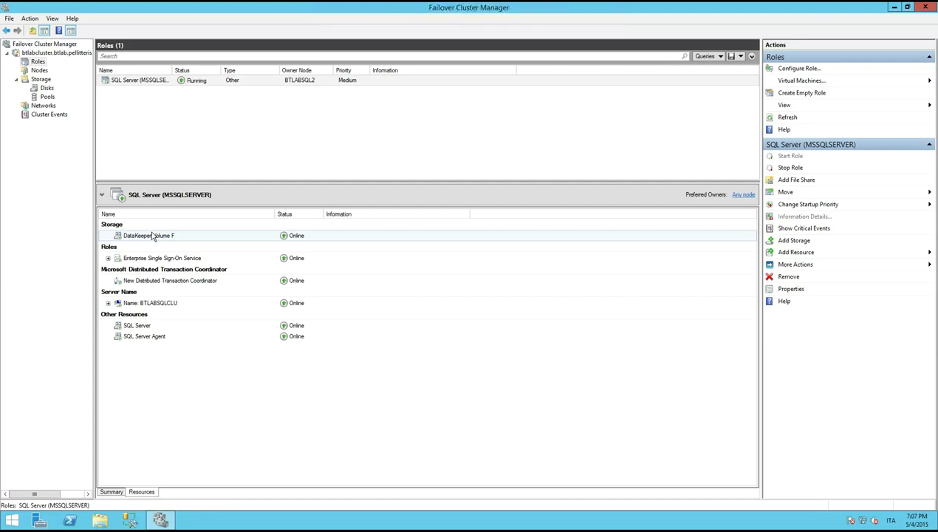
# Open DataKeeper on the remote server and expand its list of jobs
pyautogui.press('super')
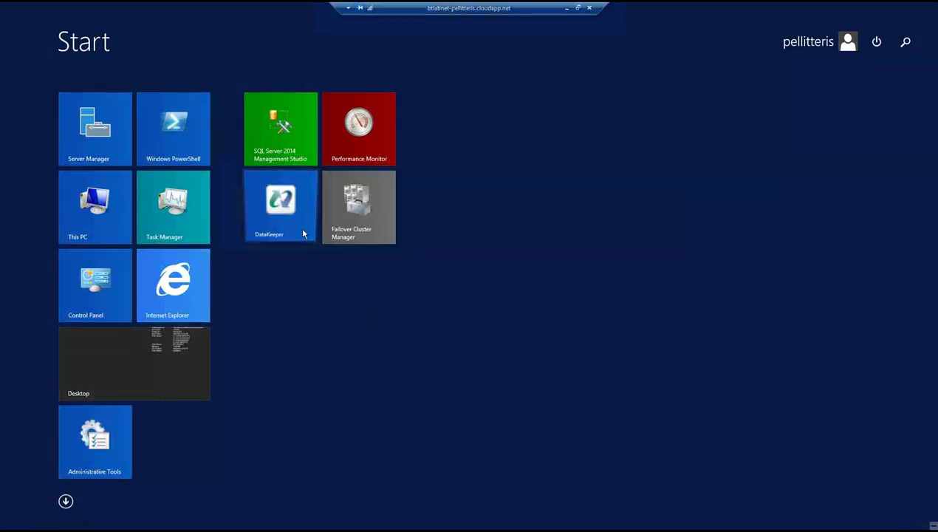
pyautogui.press('super')
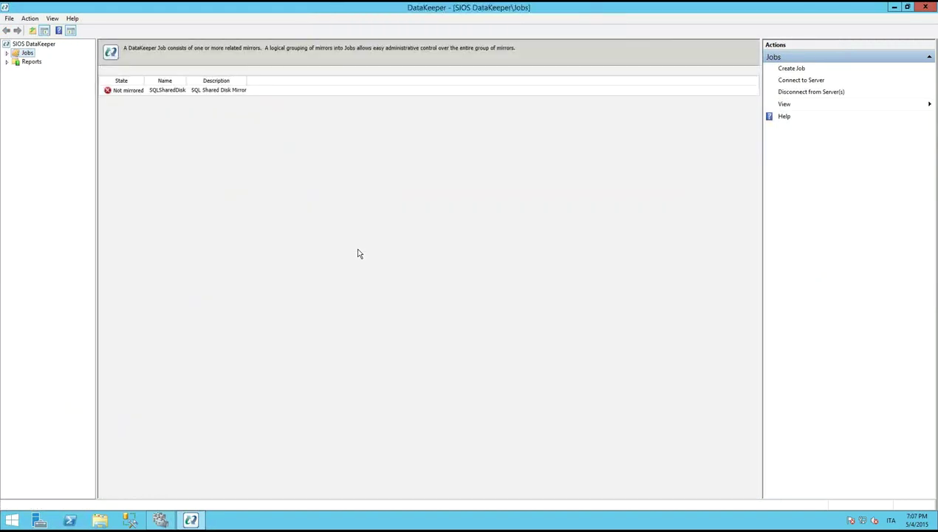
pyautogui.doubleClick(14, 55)
# Create a new DataKeeper job named DemoJob with the description Demo Job
pyautogui.rightClick(24, 53)
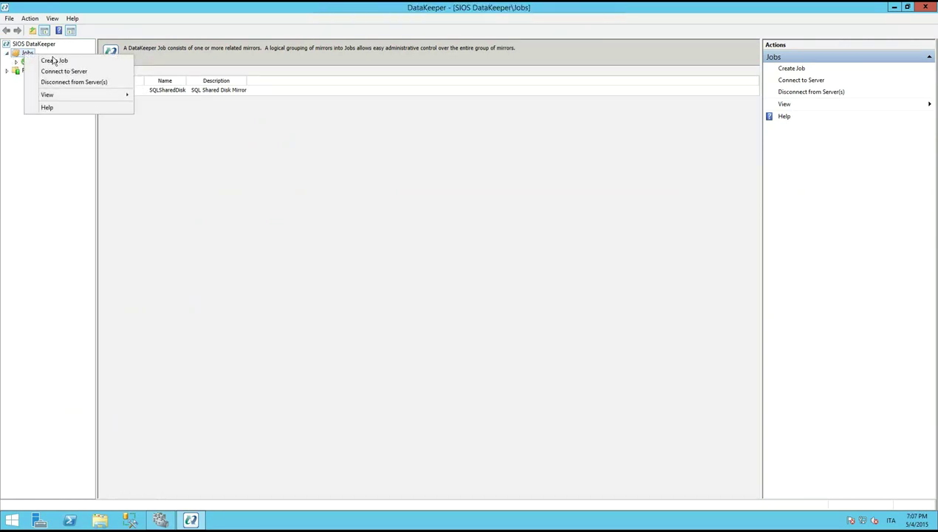
pyautogui.click(55, 62)
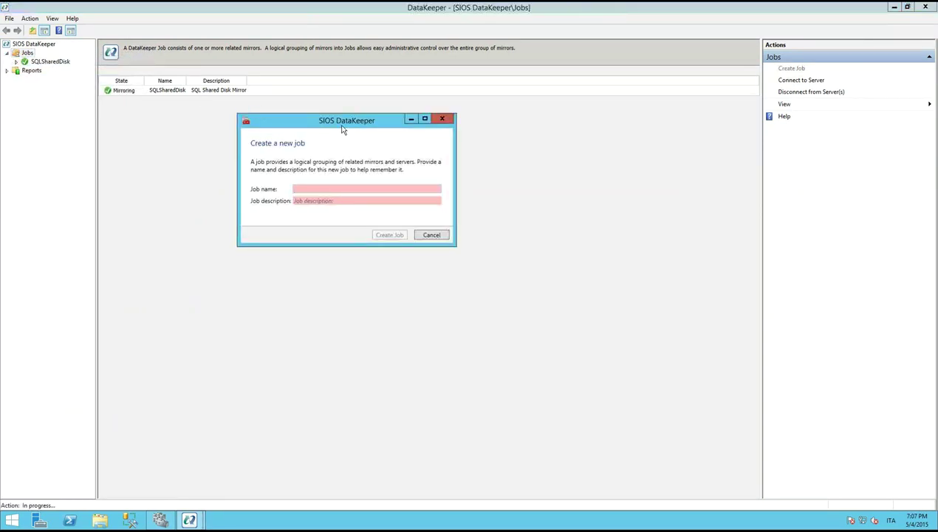
pyautogui.moveTo(356, 122); pyautogui.dragTo(375, 125)
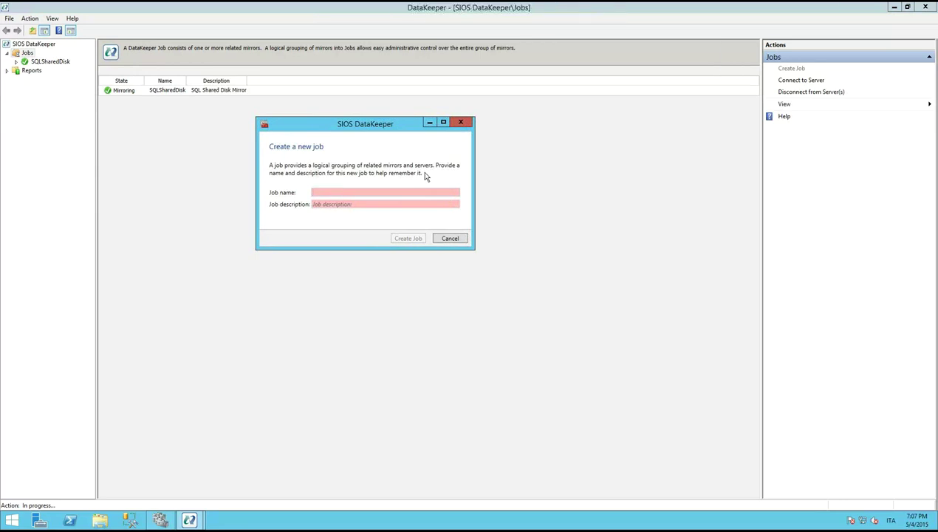
pyautogui.write('Demo')
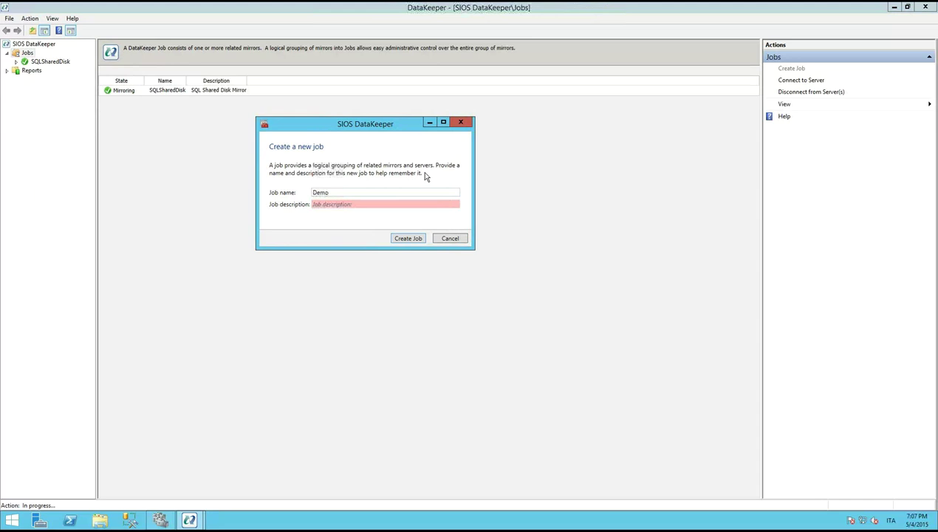
pyautogui.write('Job')
pyautogui.press('Tab')
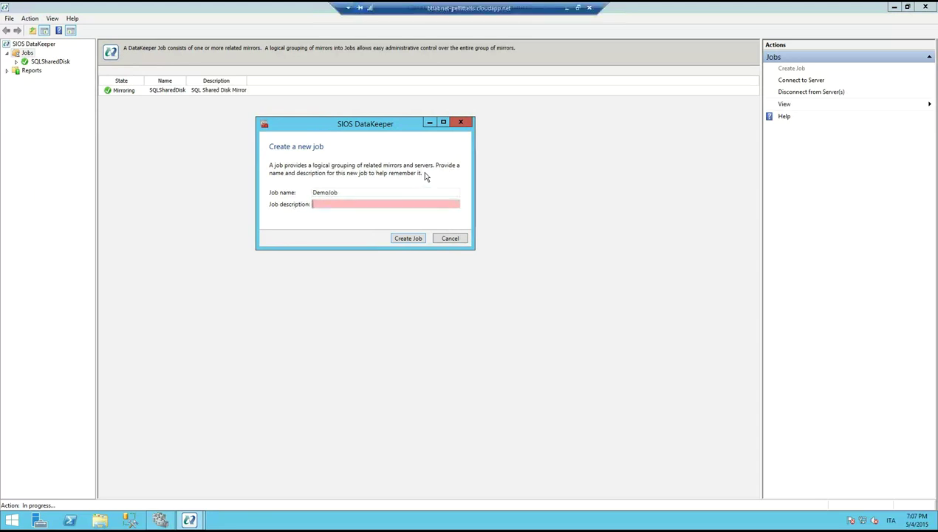
pyautogui.write('D')
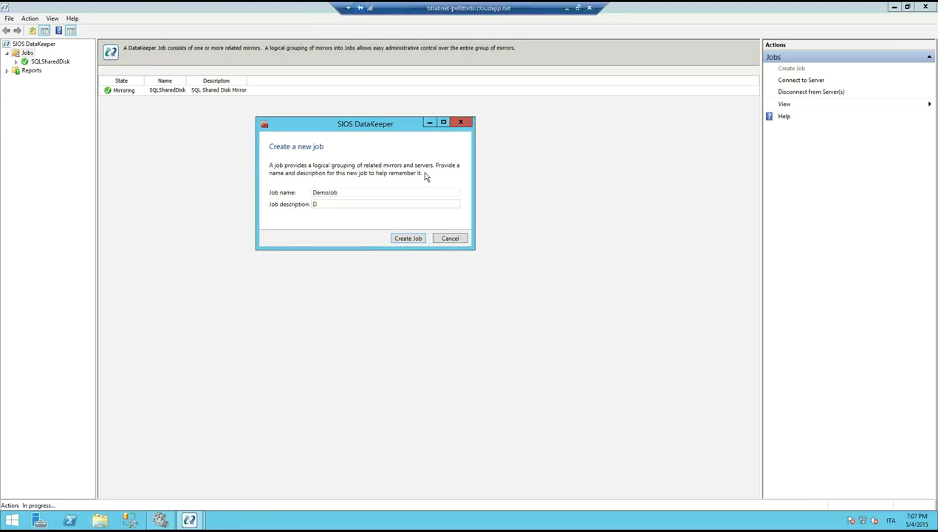
pyautogui.write('emo')
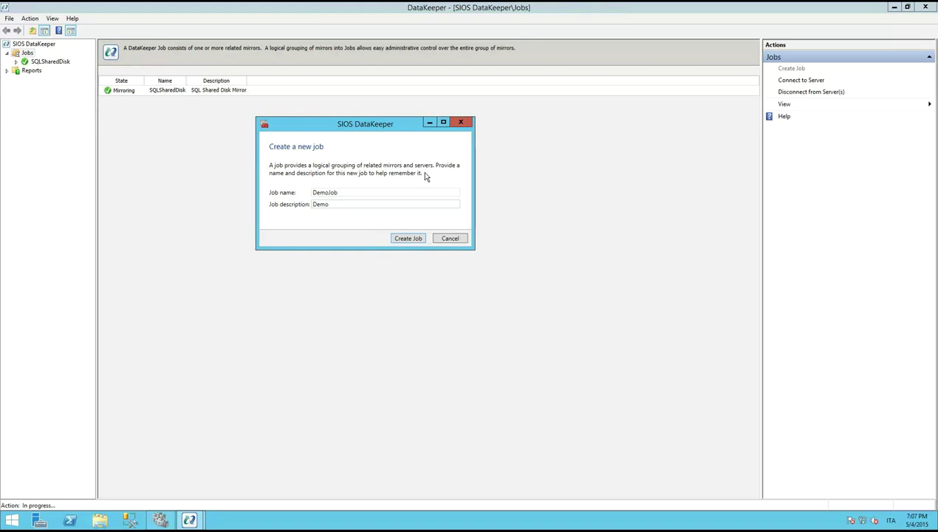
pyautogui.write(' Job')
pyautogui.click(408, 238)
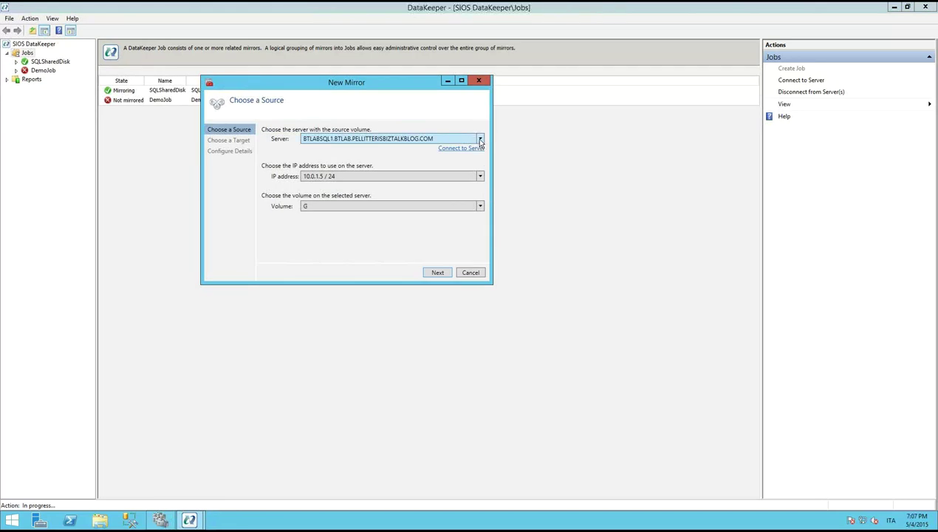
# Set the mirror source to server BTLABSQL2, IP address 10.0.1.6 / 24 and volume G
pyautogui.click(479, 139)
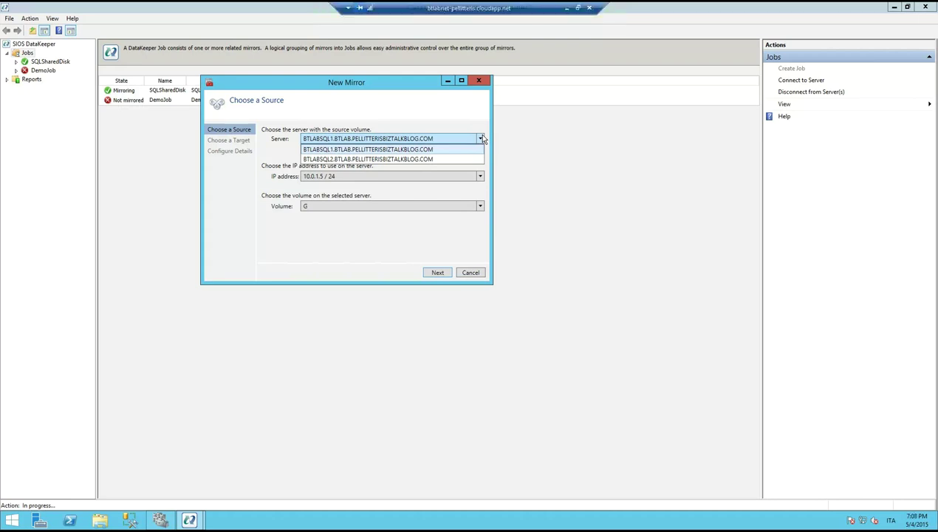
pyautogui.click(415, 160)
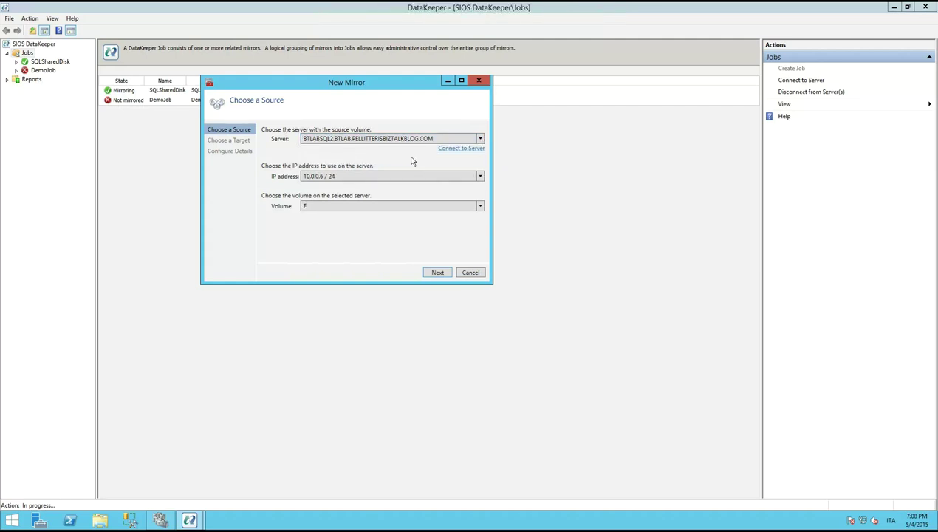
pyautogui.click(480, 176)
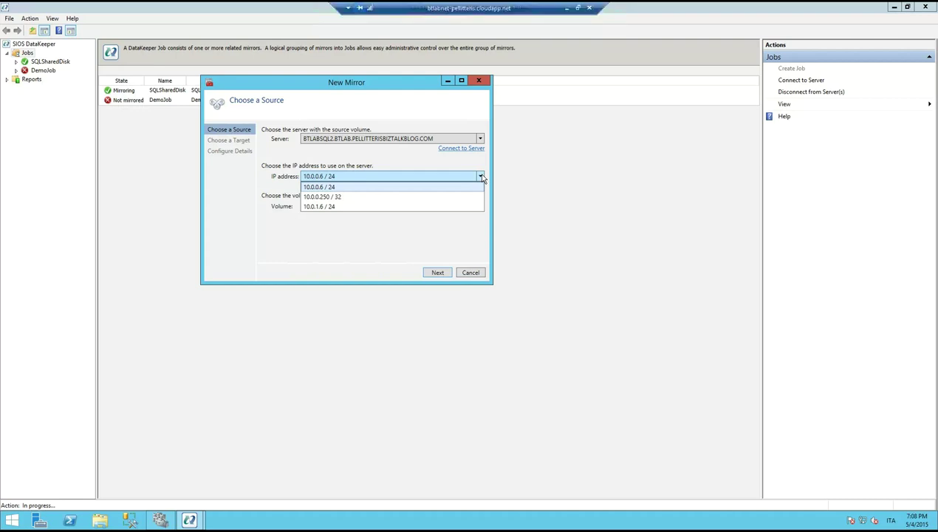
pyautogui.click(401, 207)
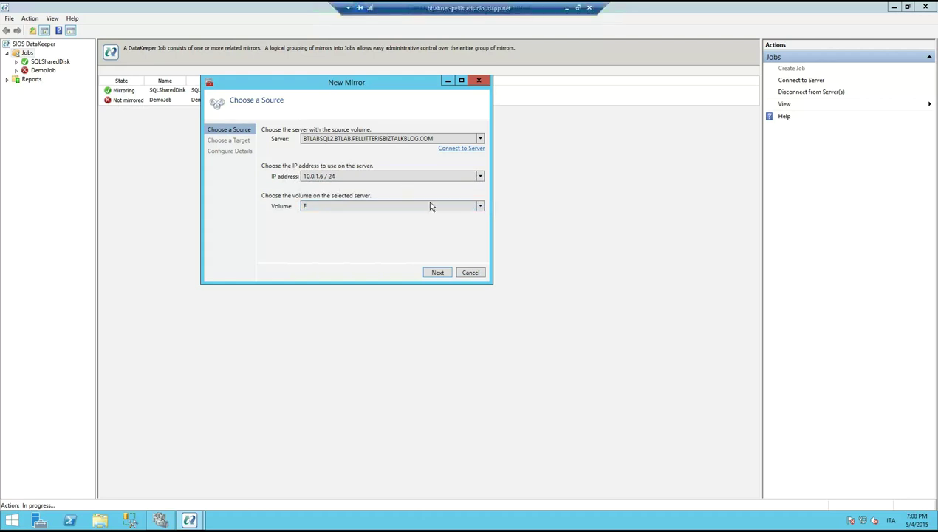
pyautogui.click(480, 207)
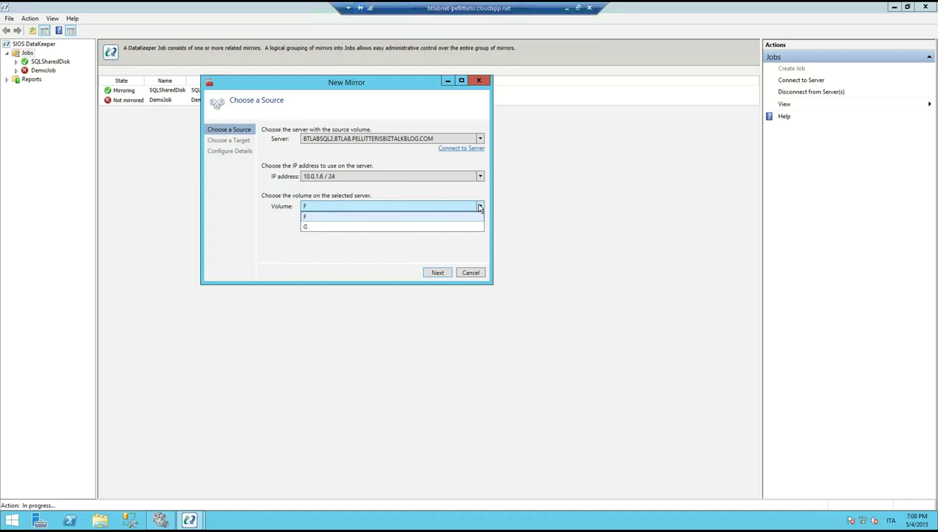
pyautogui.click(447, 227)
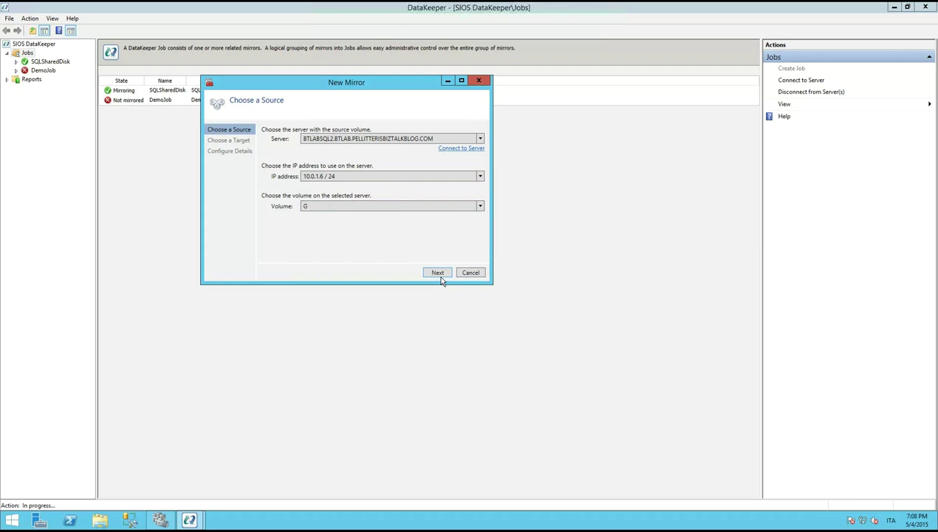
pyautogui.click(438, 273)
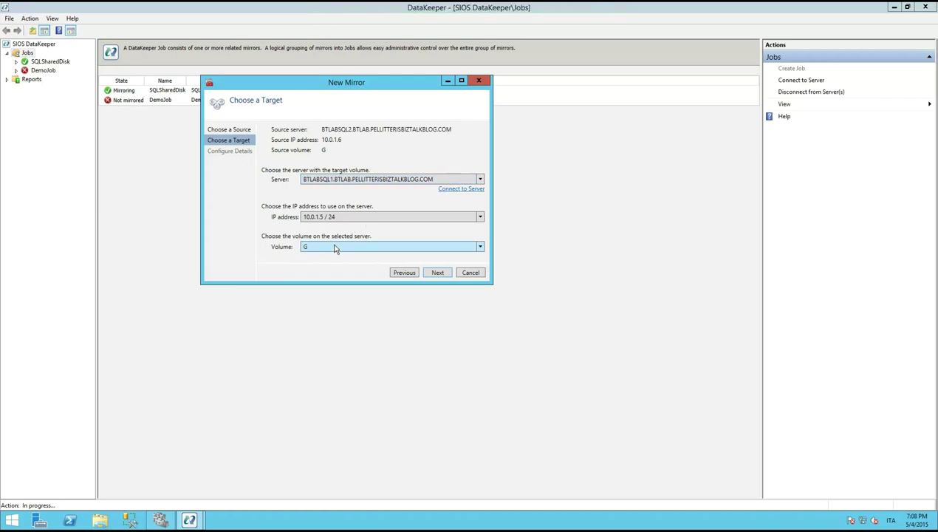
# Accept volume G on BTLABSQL1 as target and complete the mirror with synchronous replication, auto-registering it as a cluster volume
pyautogui.click(437, 272)
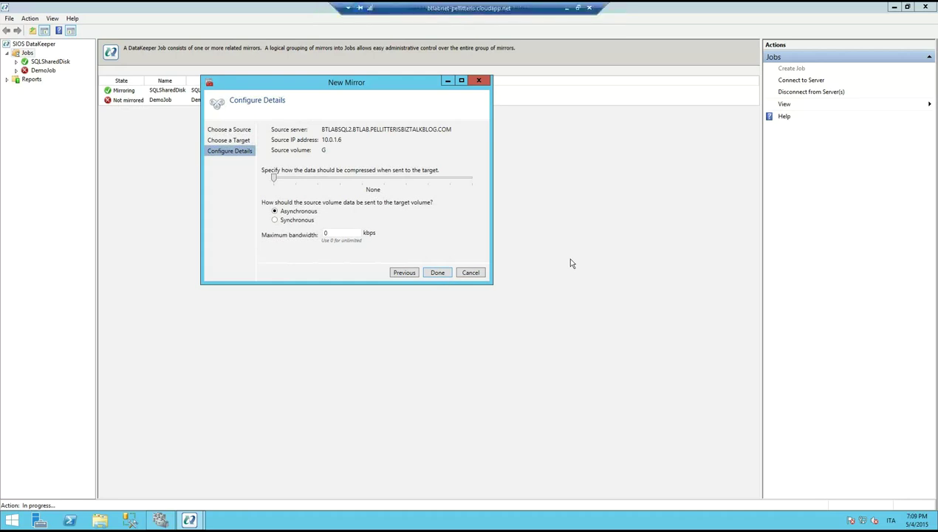
pyautogui.click(288, 223)
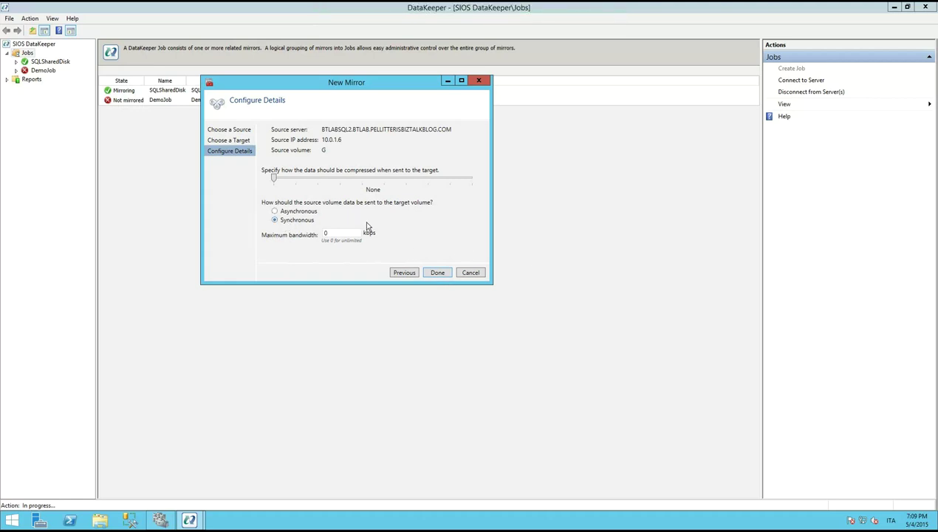
pyautogui.click(437, 272)
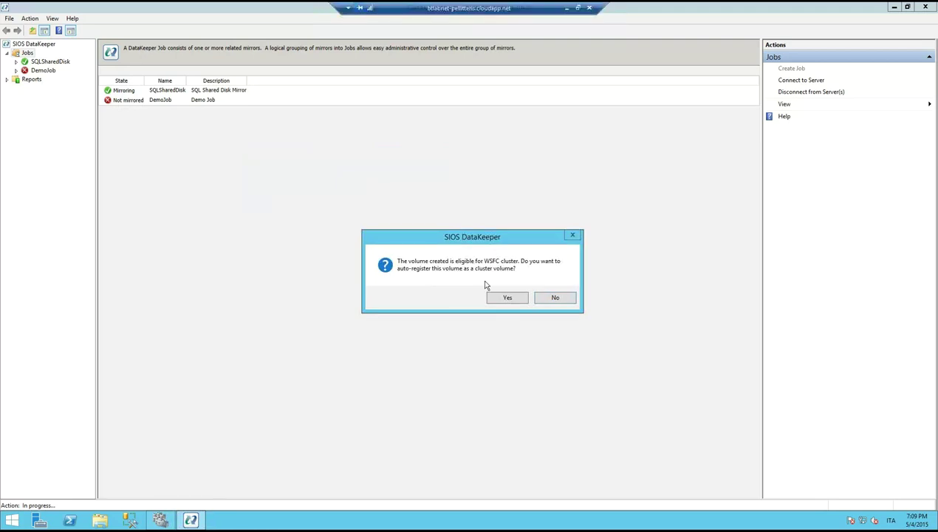
pyautogui.click(506, 298)
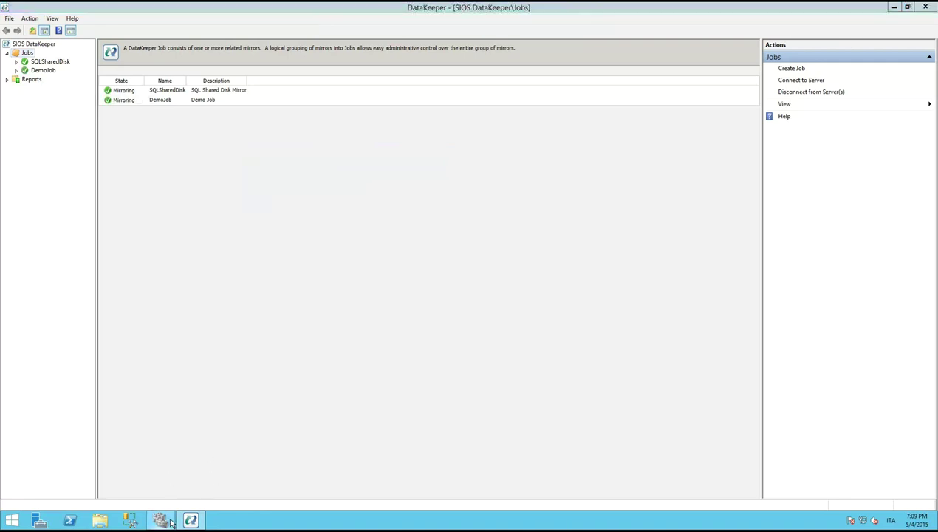
# Switch to Failover Cluster Manager and check DataKeeper Volume G among the cluster disks
pyautogui.click(129, 519)
pyautogui.click(46, 88)
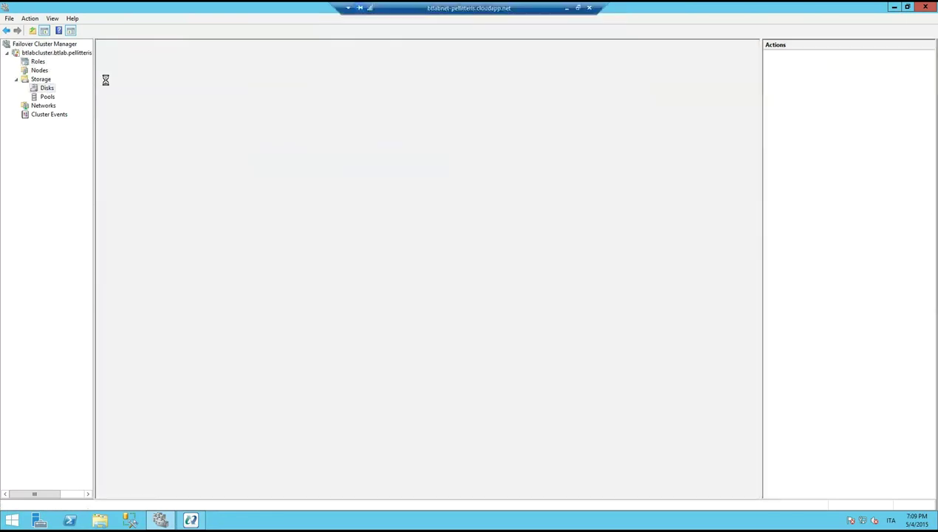
pyautogui.click(151, 91)
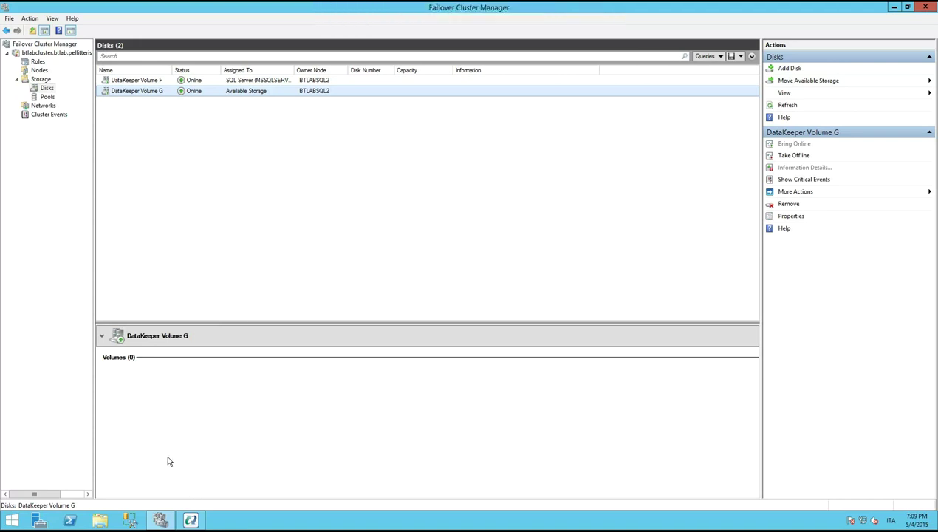
# Try to open New Volume (G:) in File Explorer, and minimize the remote session
pyautogui.click(101, 520)
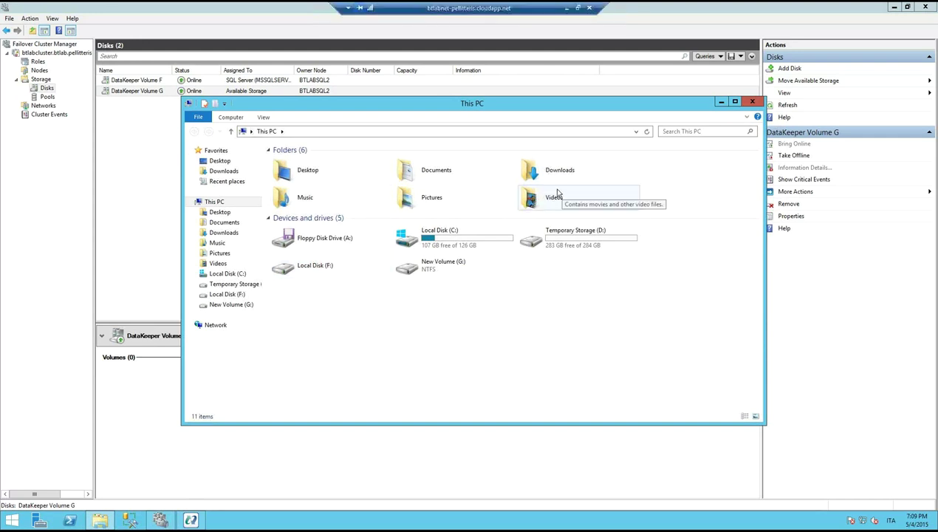
pyautogui.doubleClick(414, 266)
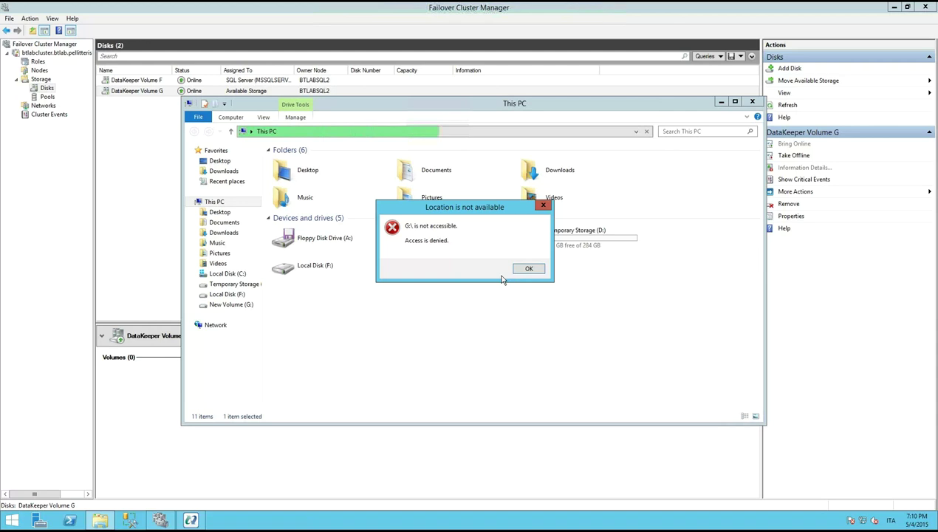
pyautogui.click(567, 11)
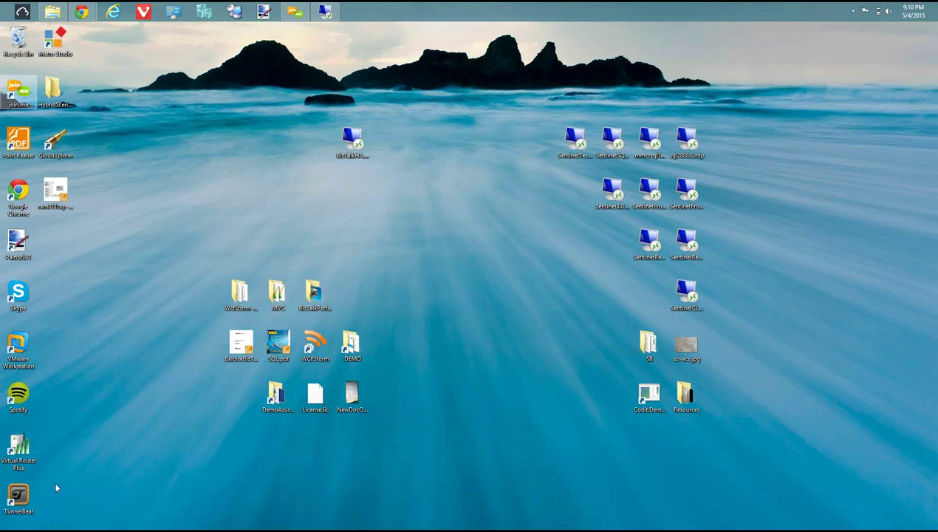
# Switch to the File Explorer window showing the IntegrationMonday folder
pyautogui.click(51, 11)
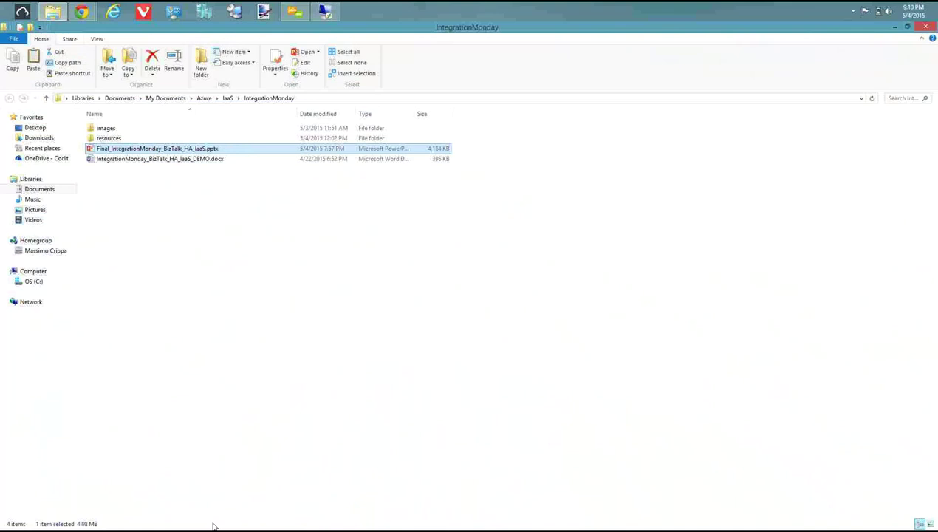
pyautogui.rightClick(199, 148)
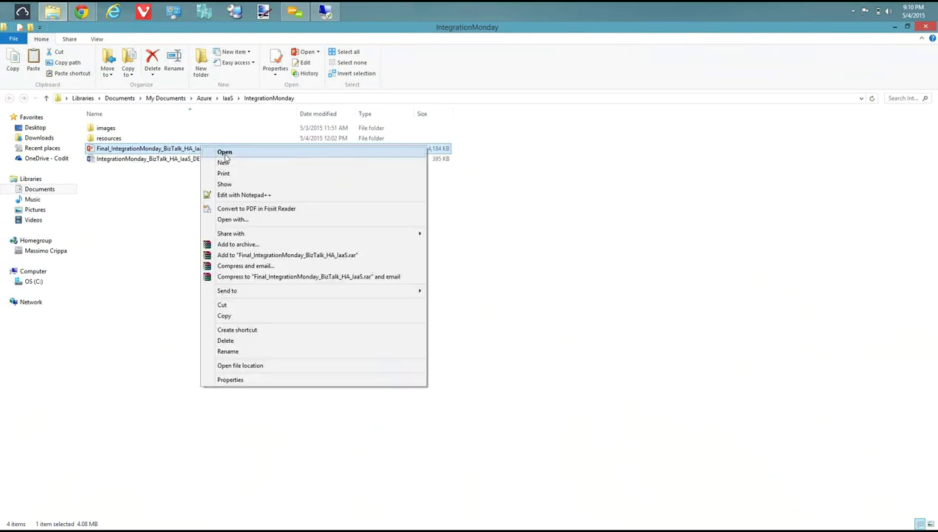
pyautogui.click(225, 184)
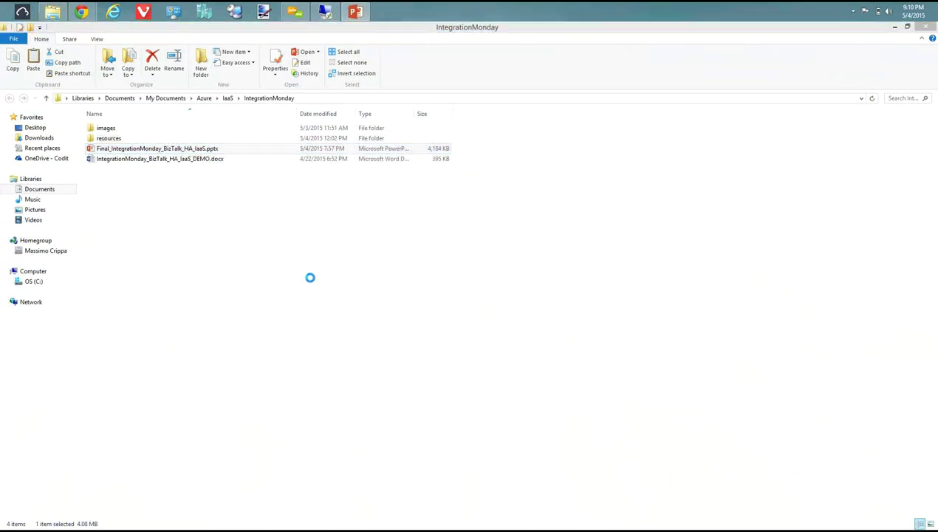
pyautogui.press('Escape')
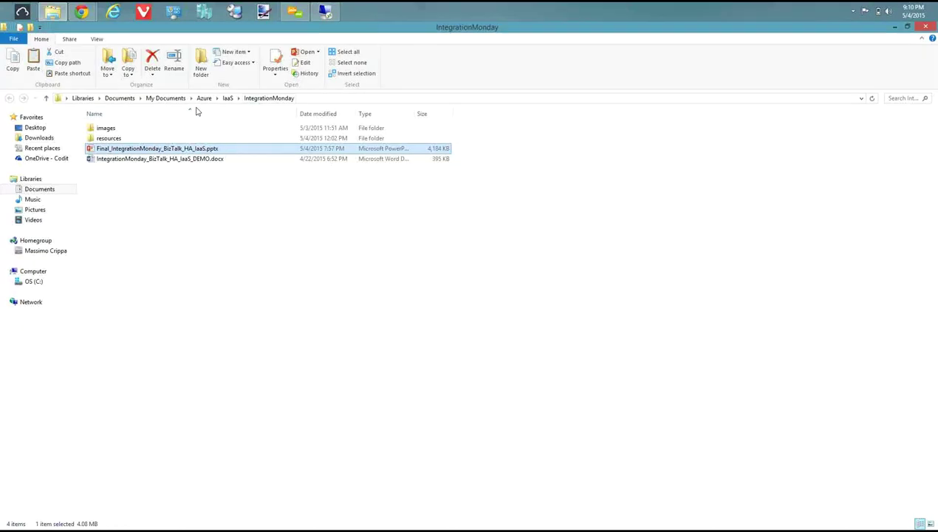
# Open Final_IntegrationMonday_BizTalk_HA_IaaS.pptx in PowerPoint and select slide 27, "Some tests"
pyautogui.doubleClick(135, 150)
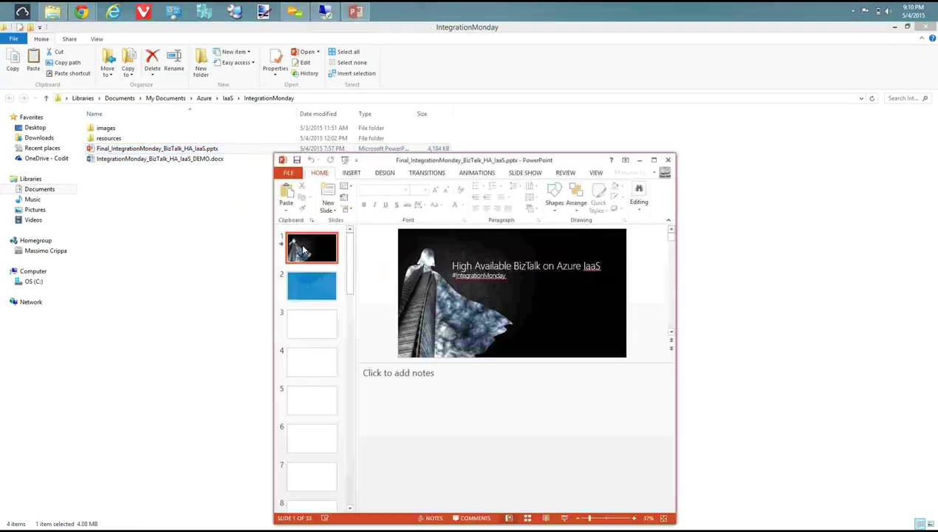
pyautogui.scroll(-4, 313, 318)
pyautogui.scroll(-8, 317, 318)
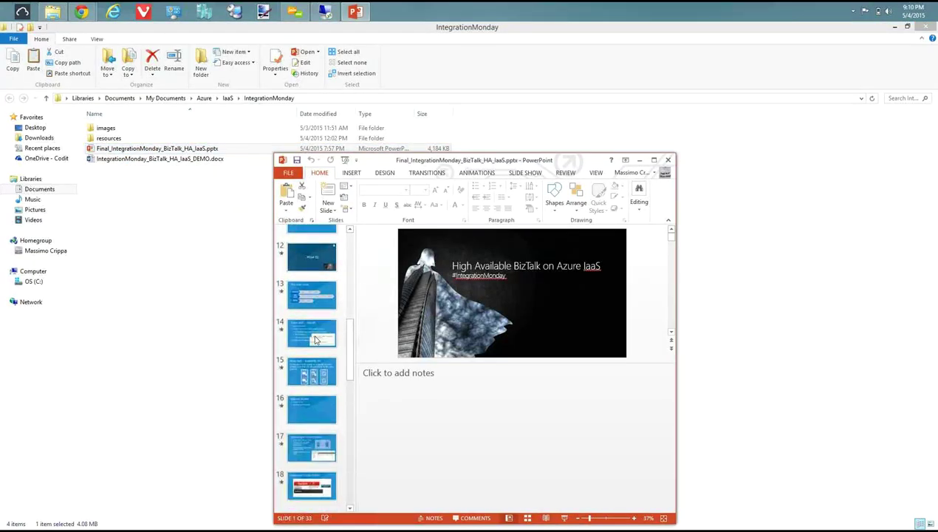
pyautogui.scroll(-3, 315, 348)
pyautogui.click(314, 373)
pyautogui.scroll(-1, 316, 392)
pyautogui.scroll(-2, 315, 402)
pyautogui.click(312, 384)
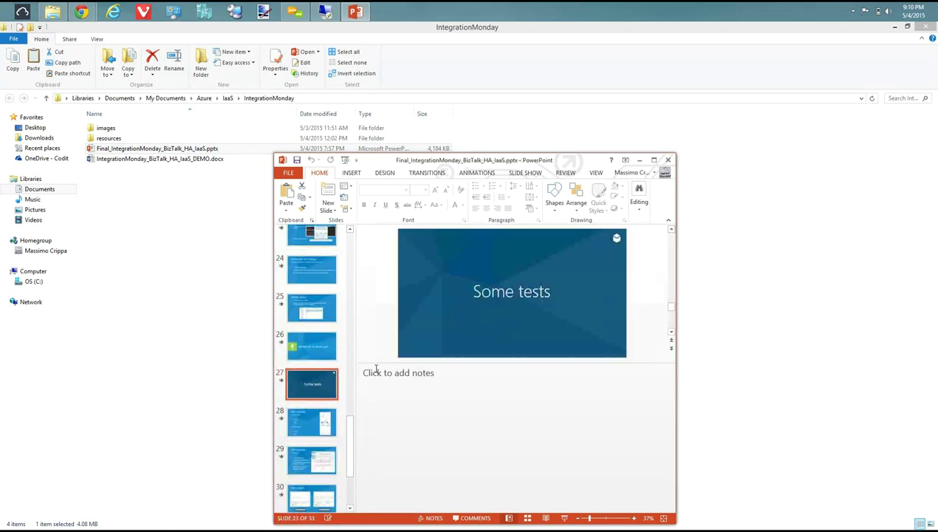
# Start the slide show from the "Some tests" slide and advance to the "Test scenario" slide
pyautogui.click(565, 518)
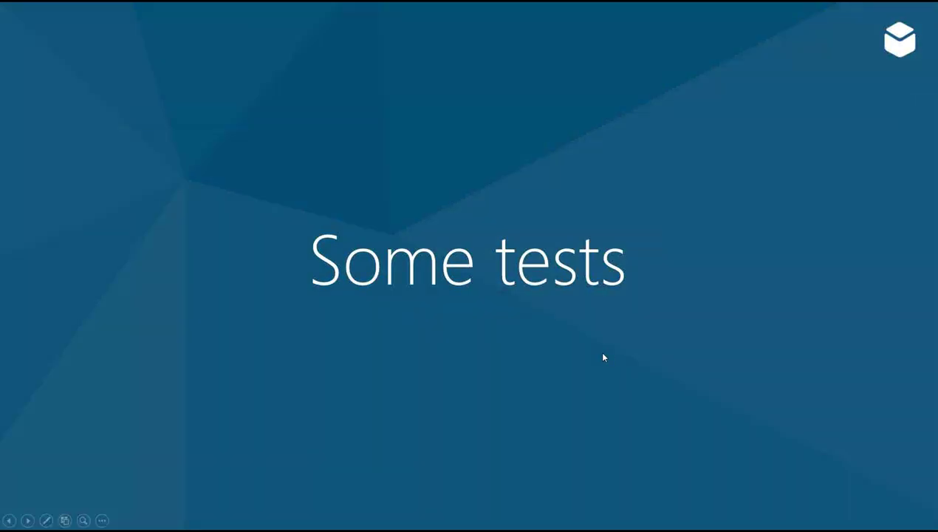
pyautogui.click(603, 358)
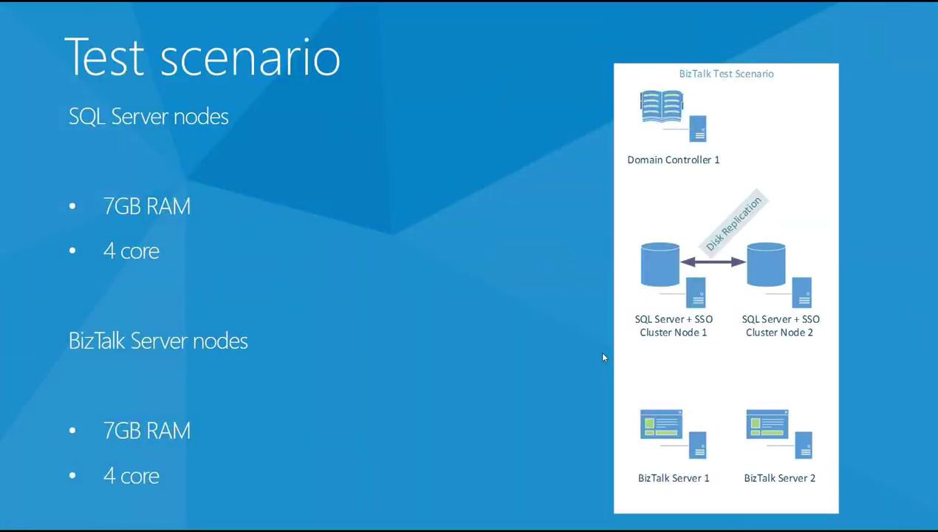